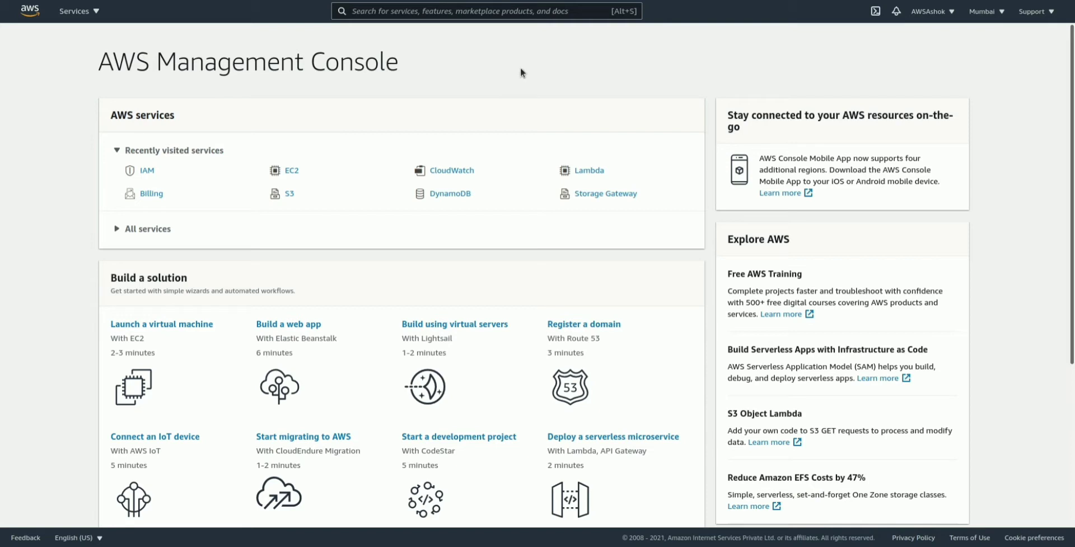
Open the account's security credentials and expand the access keys section
click(946, 13)
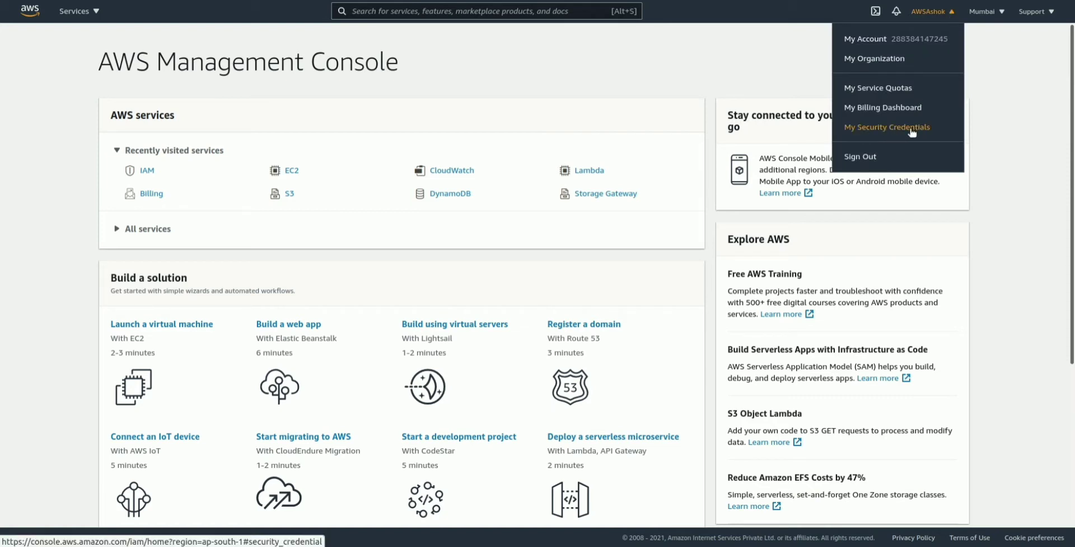
click(884, 129)
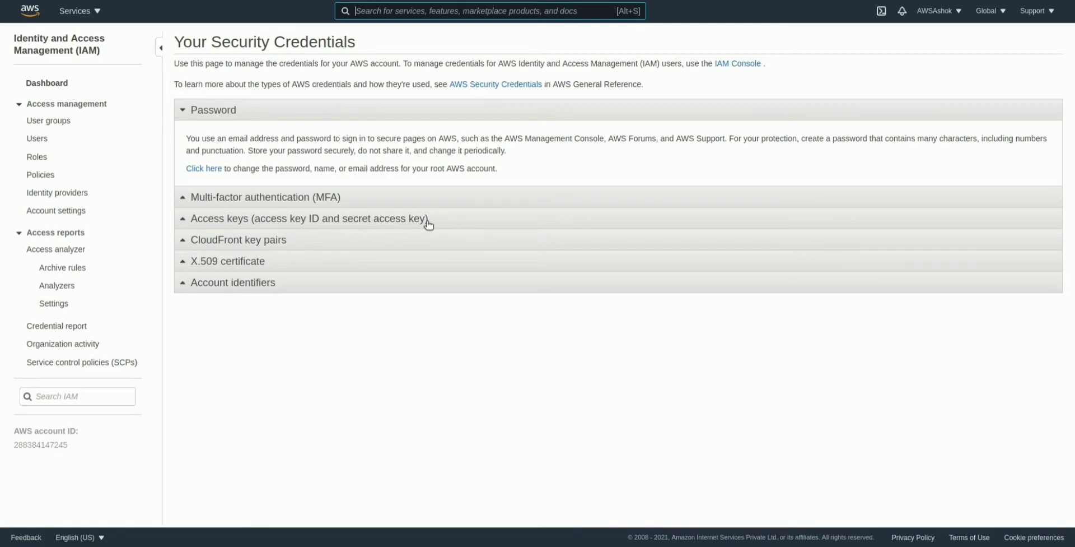
click(186, 220)
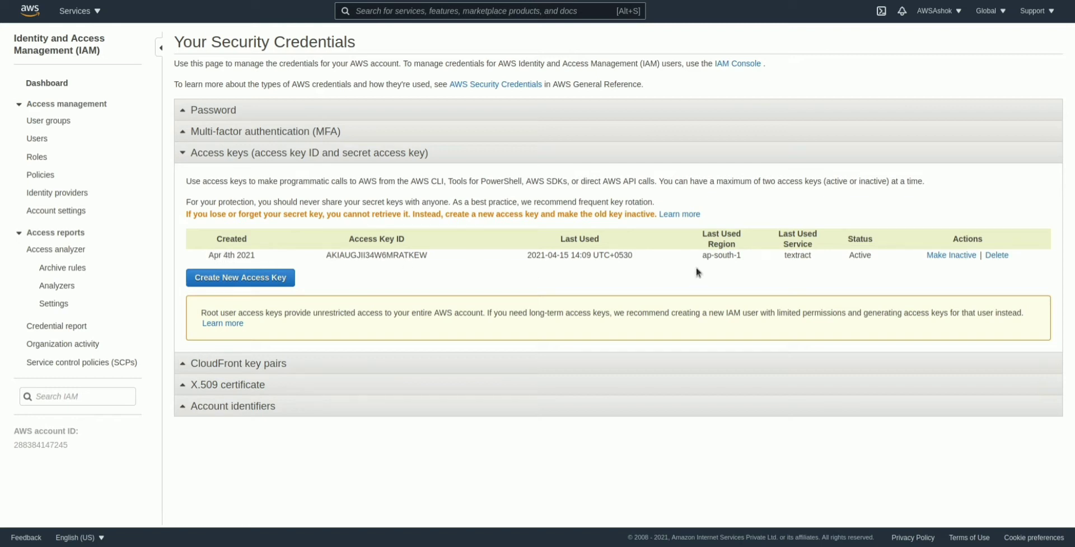
Create a new root access key and show its access key ID and secret access key
drag(326, 256, 430, 256)
click(433, 255)
click(241, 280)
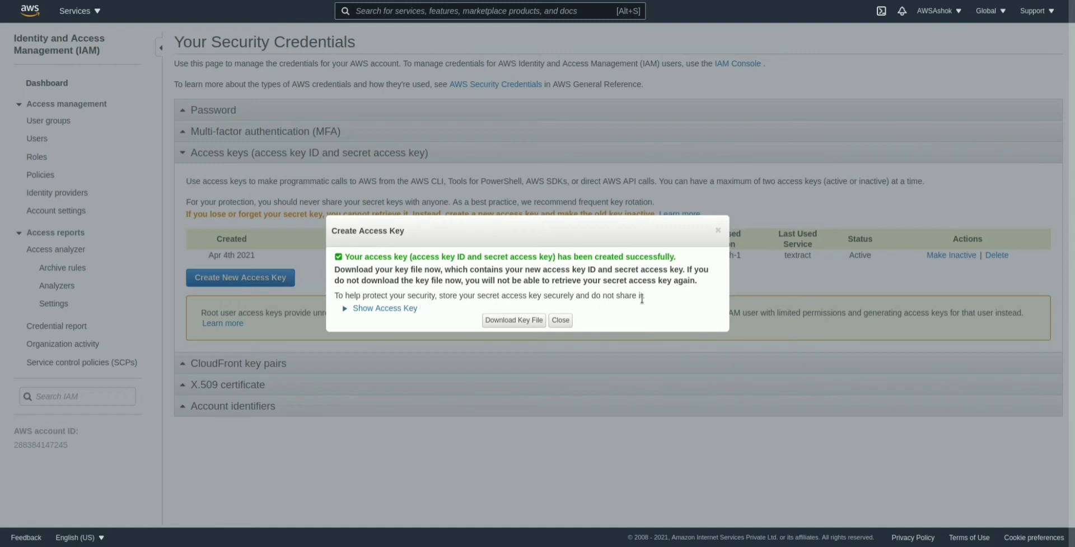
click(356, 308)
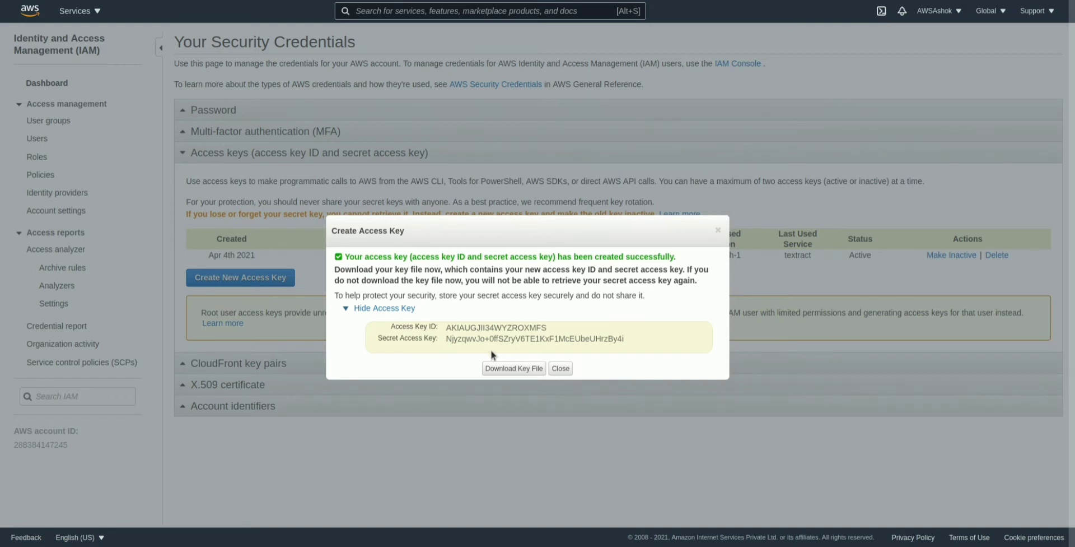
Copy the new access key ID into a new blank file in Sublime Text, and return to the AWS console
mouse_move(446, 327)
mouse_down()
mouse_move(564, 332)
mouse_move(449, 329)
mouse_up()
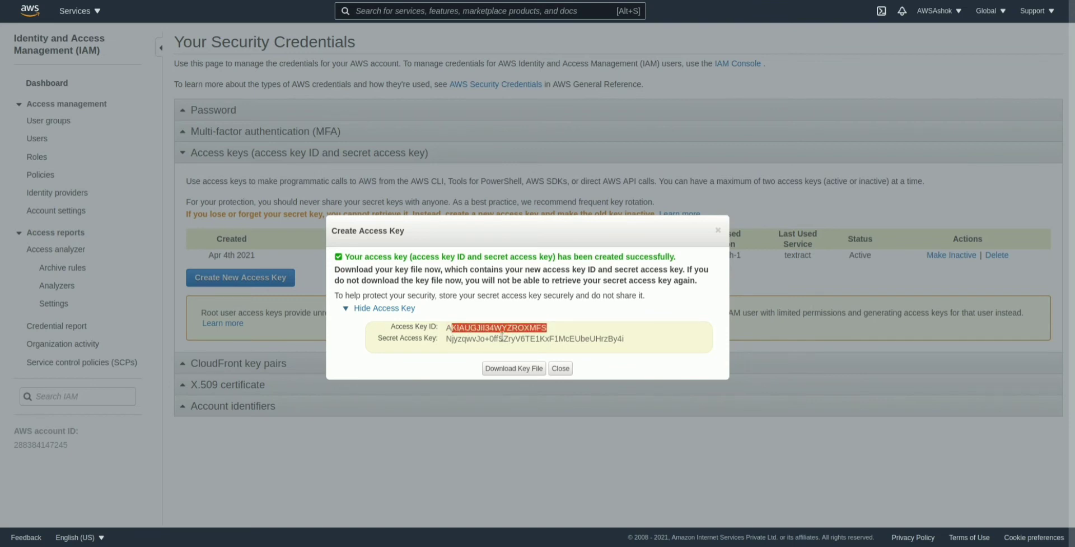
key(shift+Left)
key(ctrl+c)
click(1, 231)
key(ctrl+n)
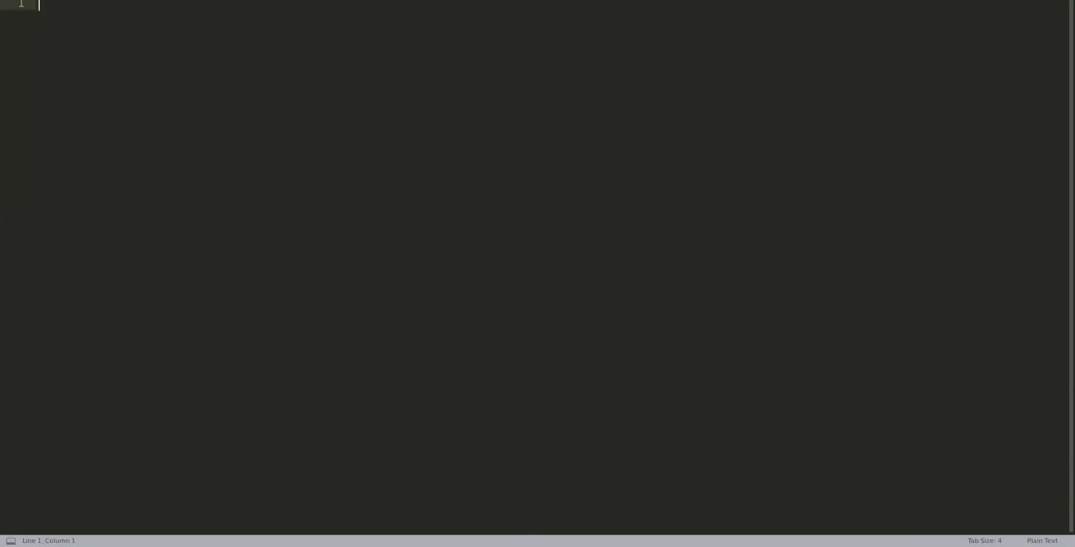
key(ctrl+v)
key(alt+Tab)
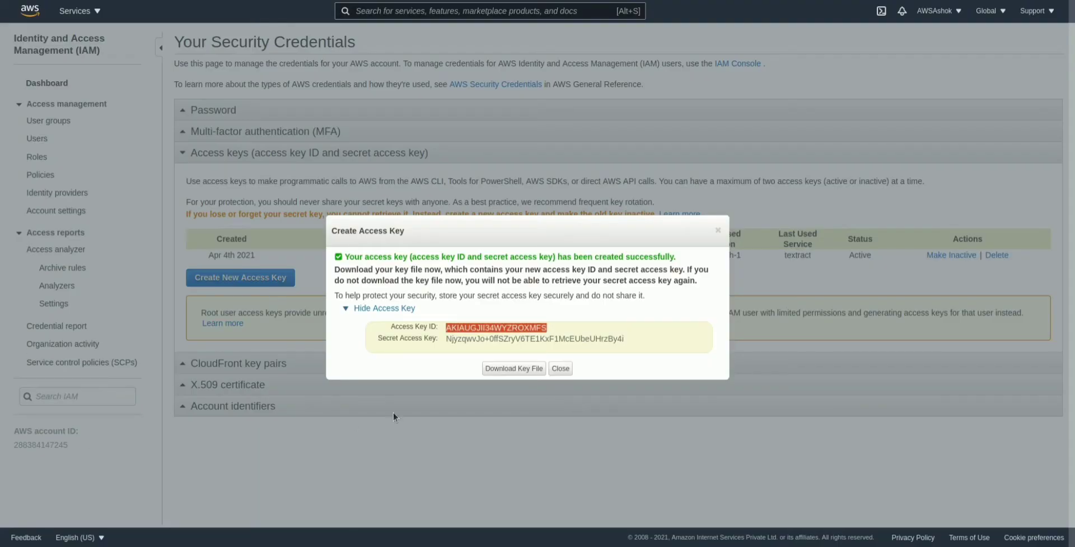
Copy the secret access key onto the second line of the Sublime Text file, and return to the AWS console
drag(446, 339, 641, 342)
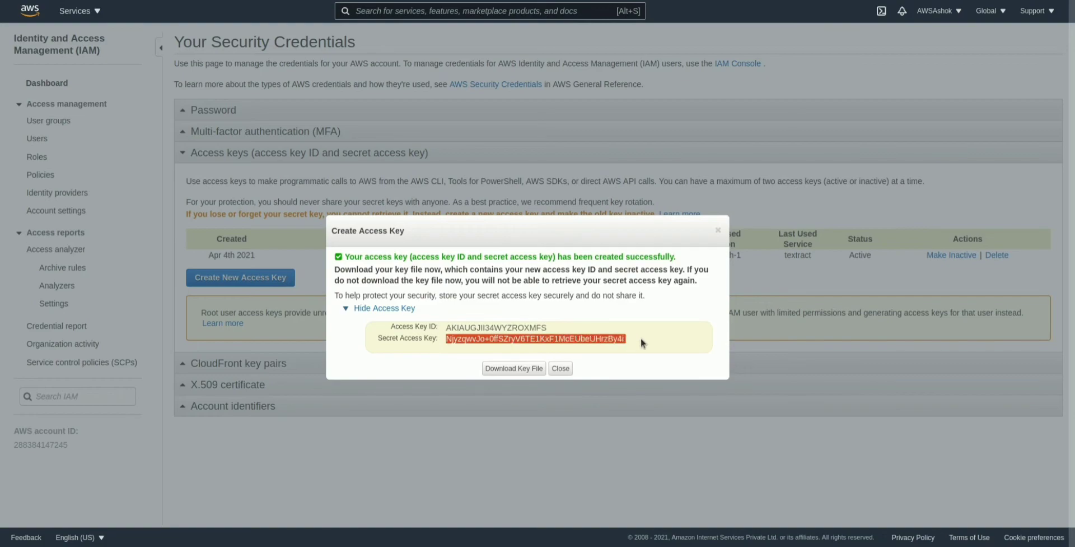
key(ctrl+c)
key(alt+Tab)
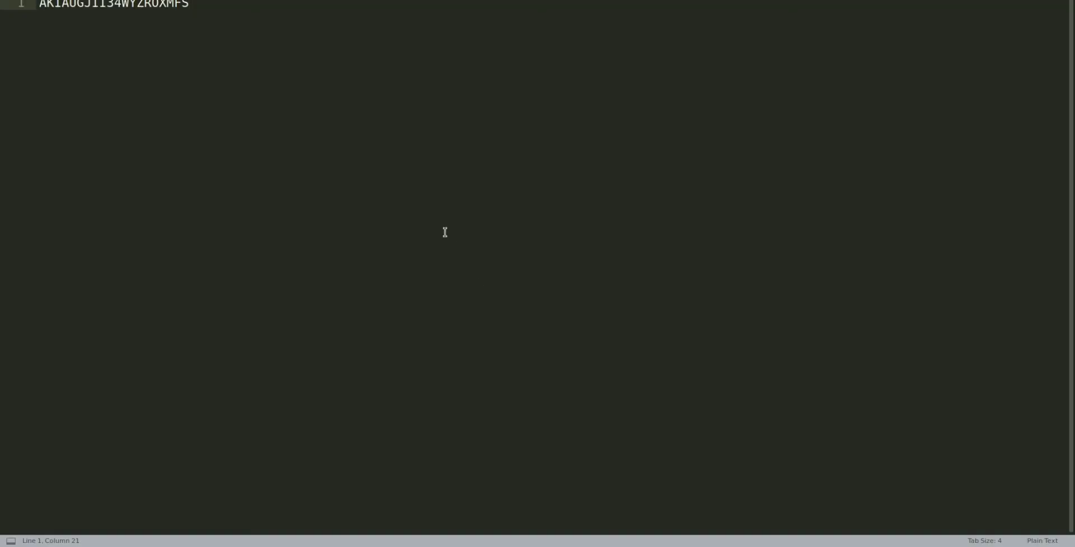
key(Return)
key(ctrl+v)
key(alt+Tab)
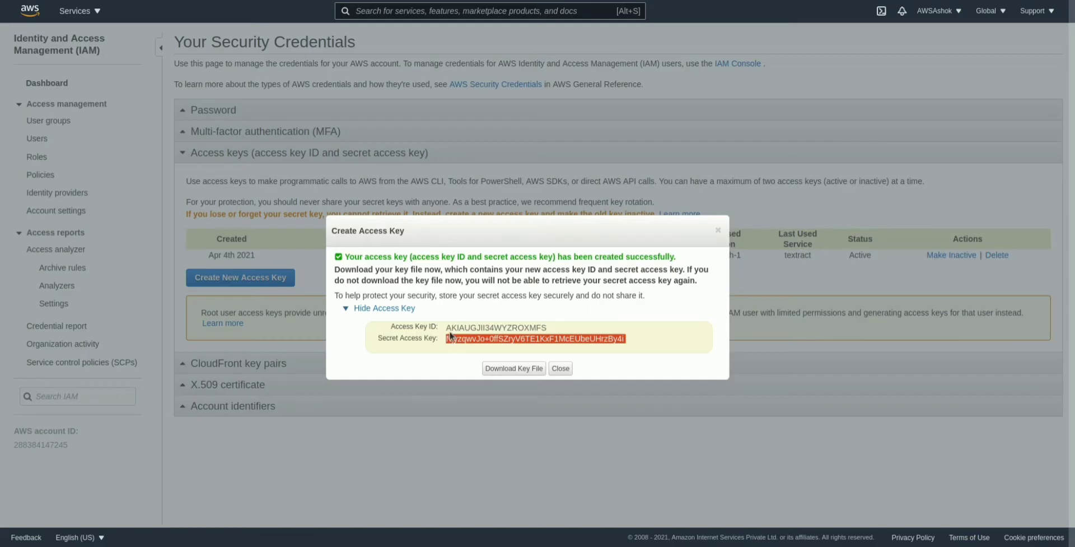
Download the key file for the new access key and save rootkey.csv to disk
drag(447, 327, 622, 337)
click(638, 336)
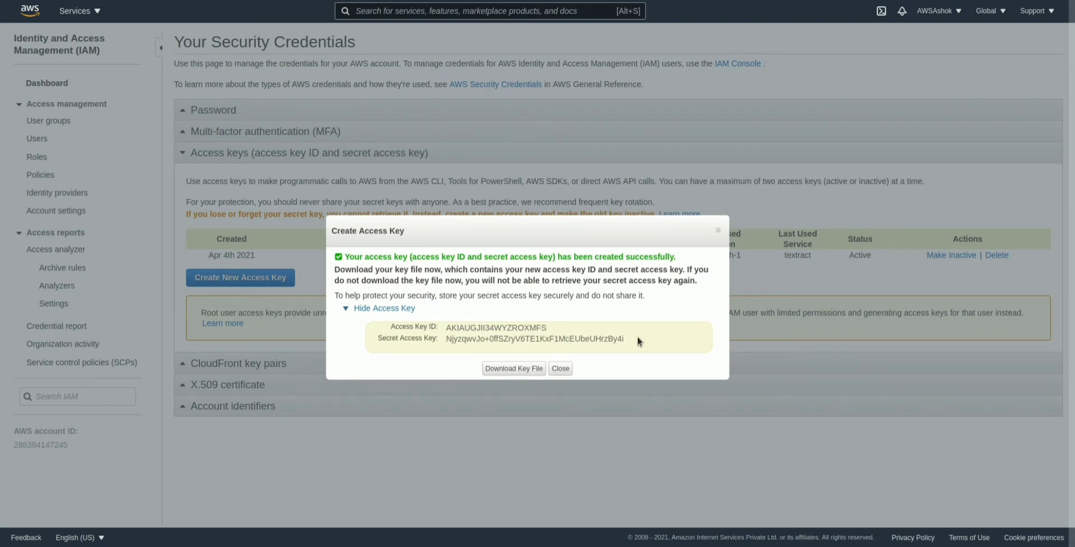
click(507, 372)
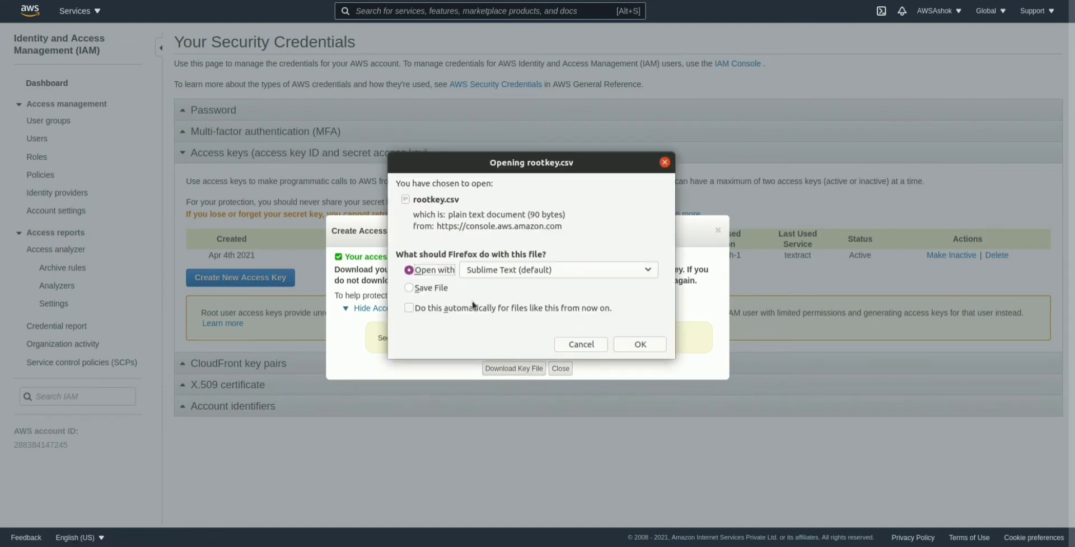
click(413, 287)
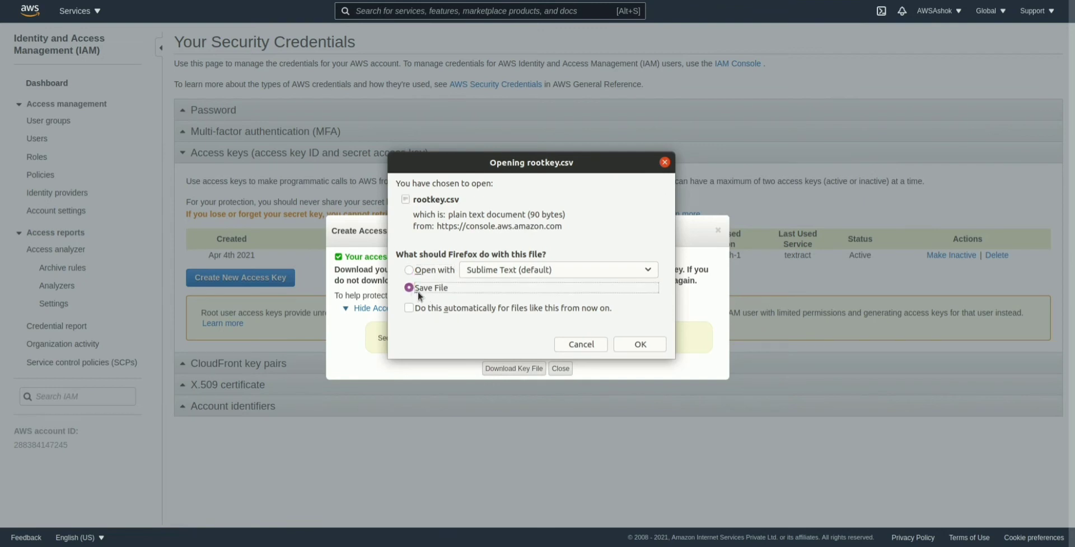
click(643, 345)
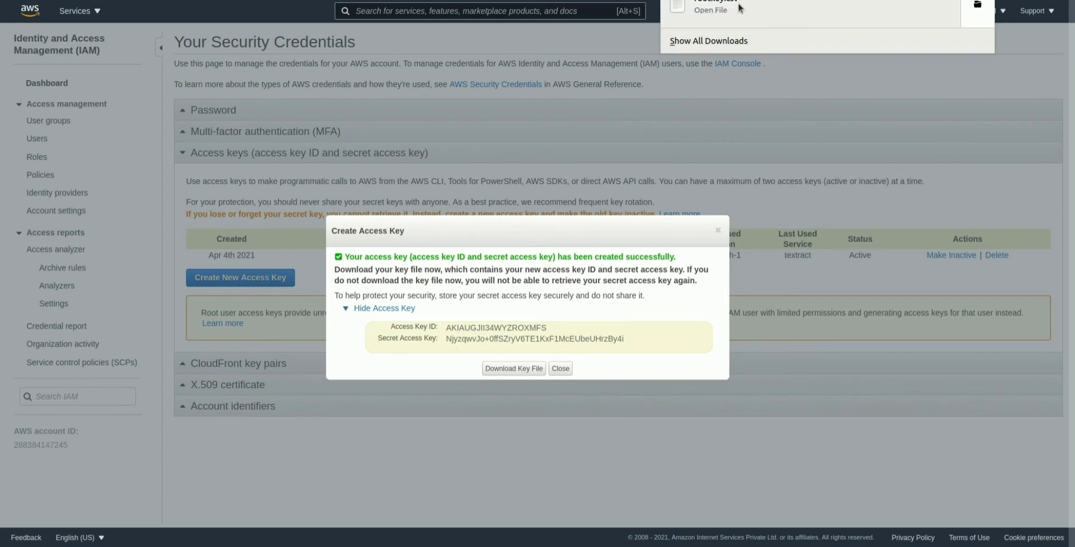
Open the downloaded rootkey.csv and examine its AWSAccessKeyId and AWSSecretKey entries
click(761, 22)
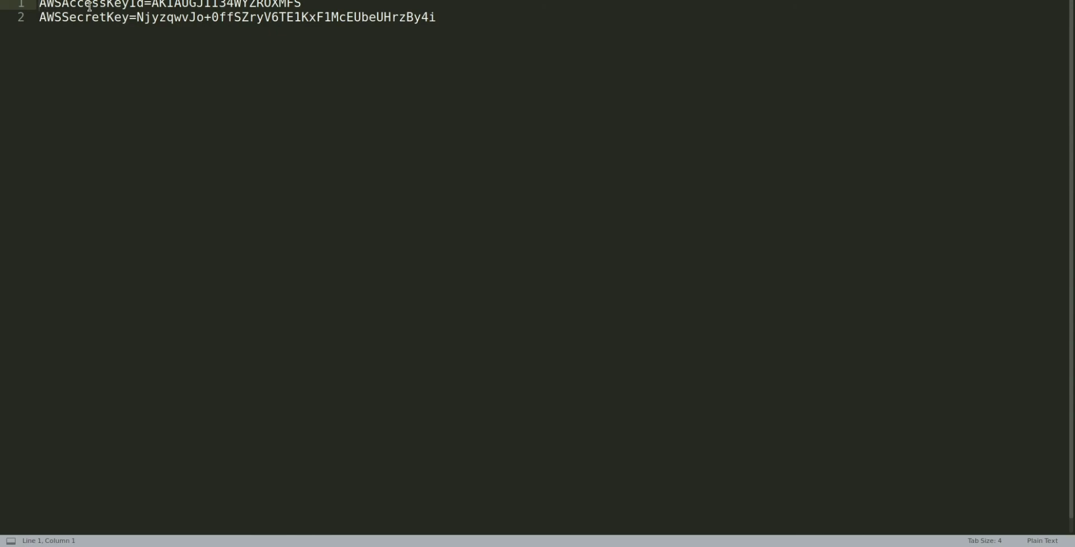
drag(151, 5, 344, 4)
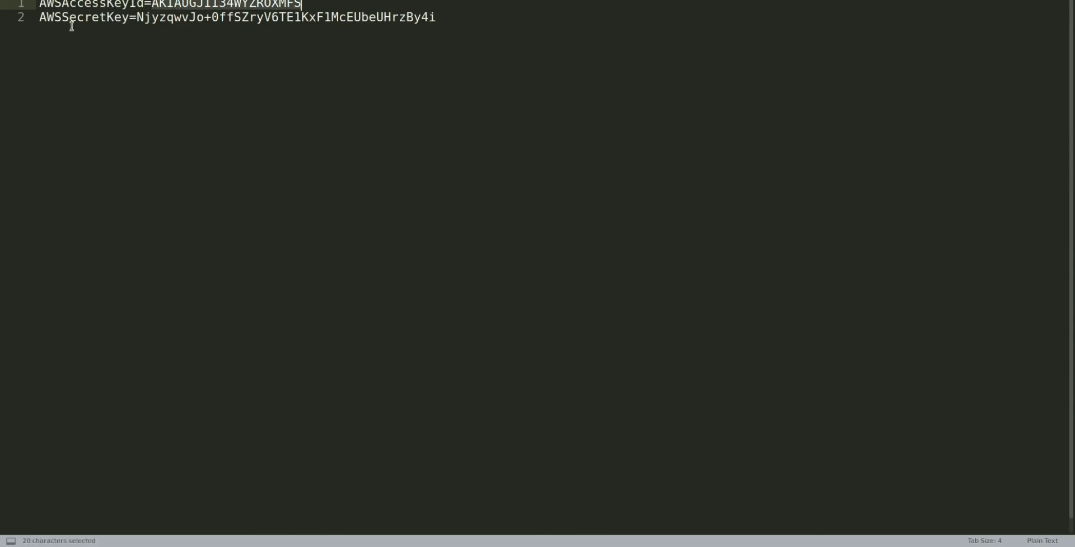
drag(137, 16, 475, 9)
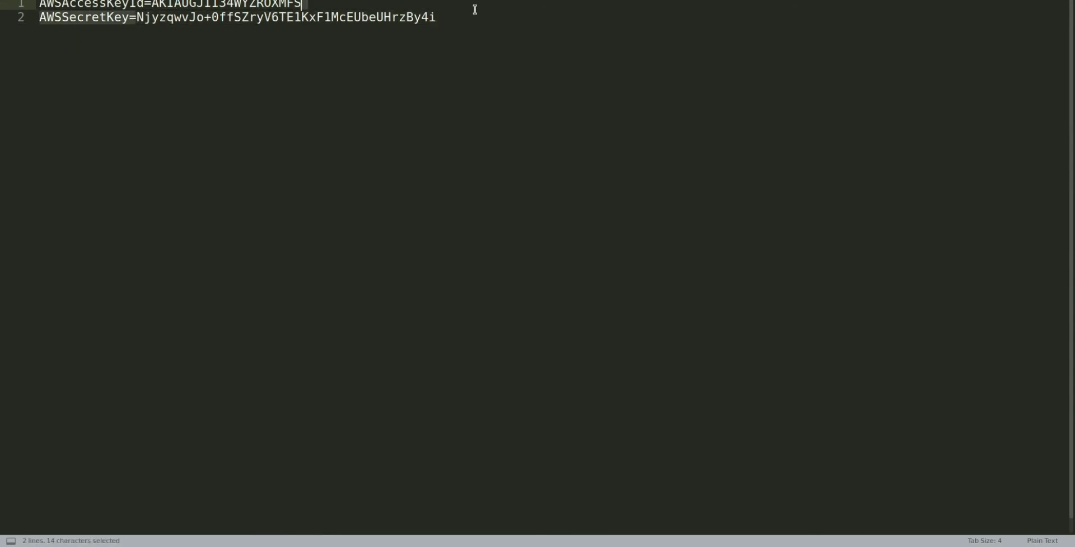
click(437, 17)
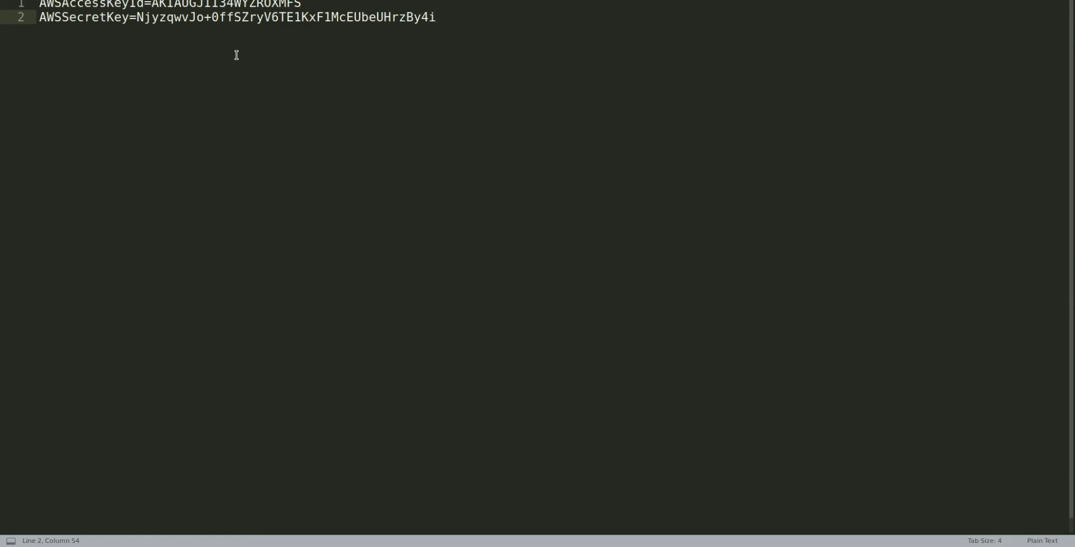
Return to the AWS security credentials page, close the Create Access Key dialog and check the new key's entry in the list
click(3, 93)
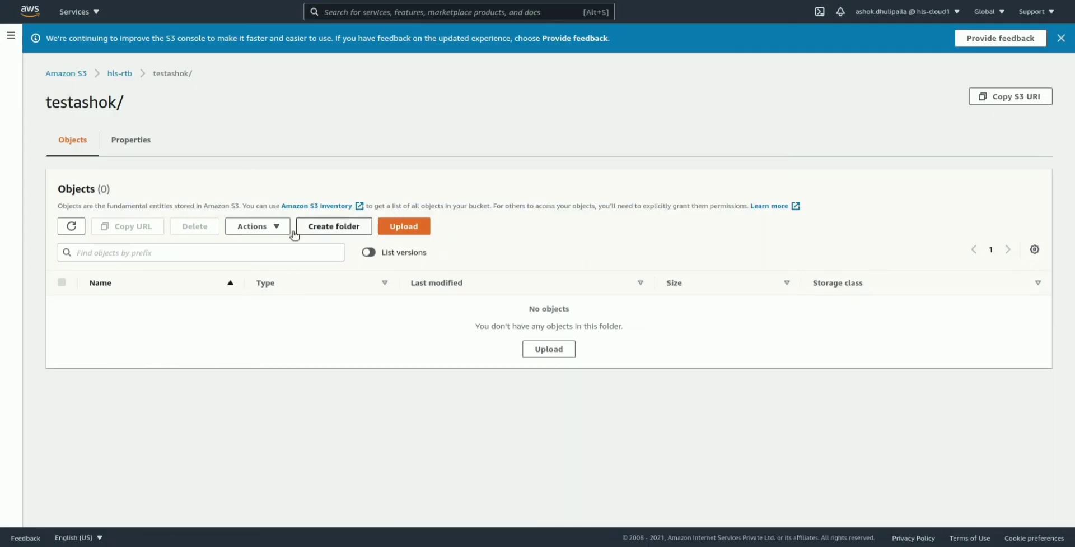
key(alt+Tab)
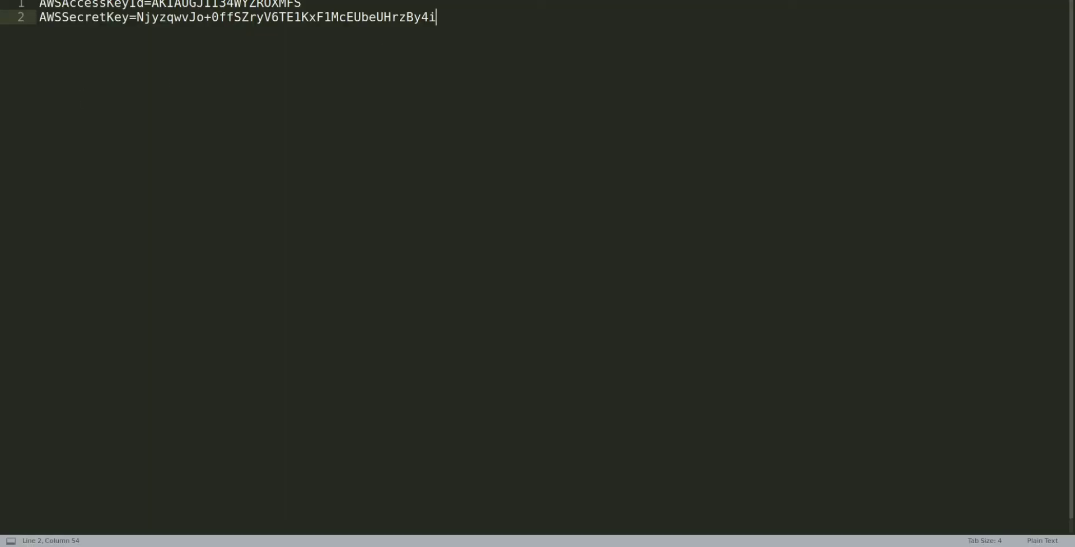
key(alt+Tab)
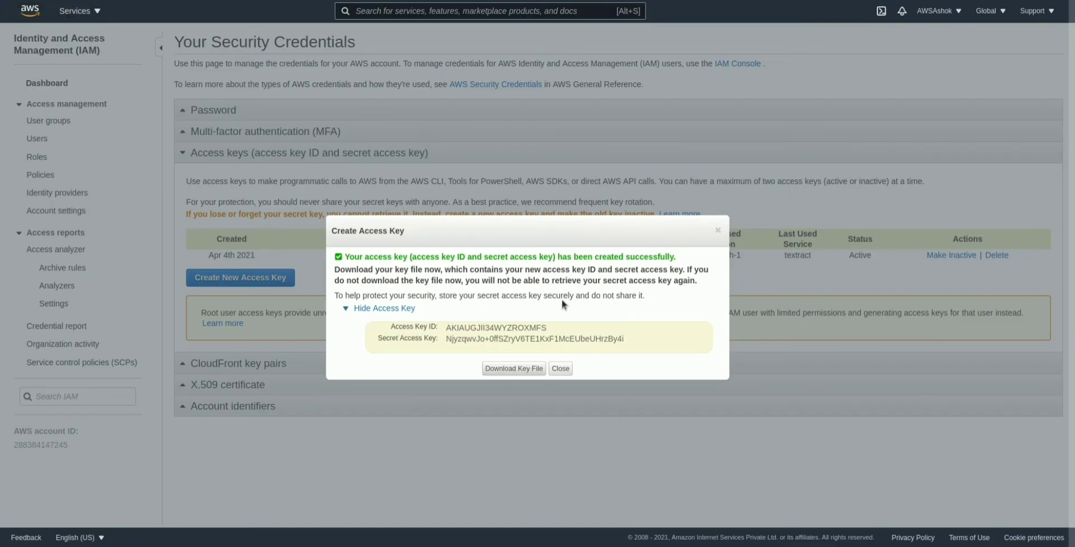
click(566, 370)
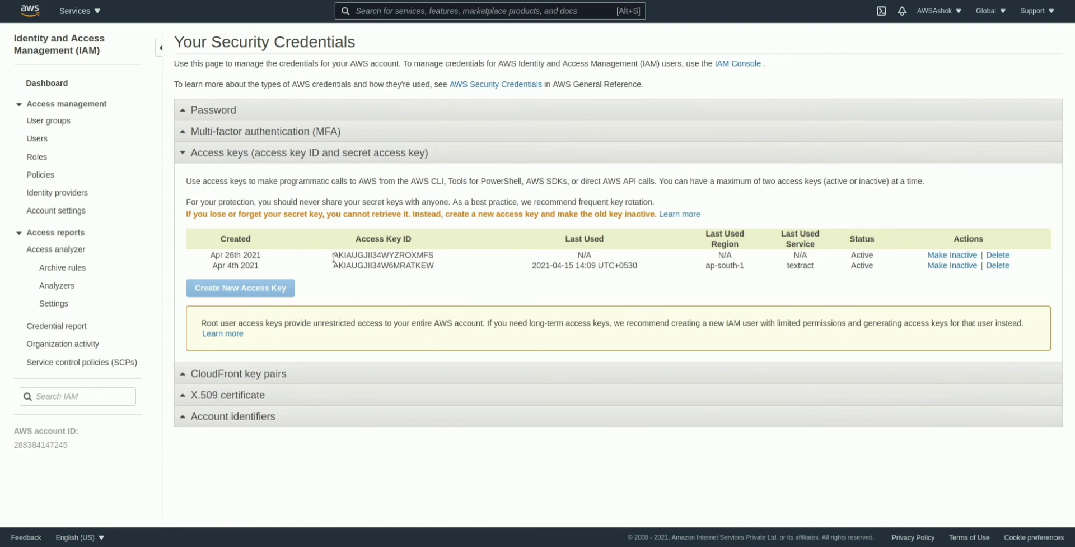
drag(335, 258, 441, 255)
click(441, 254)
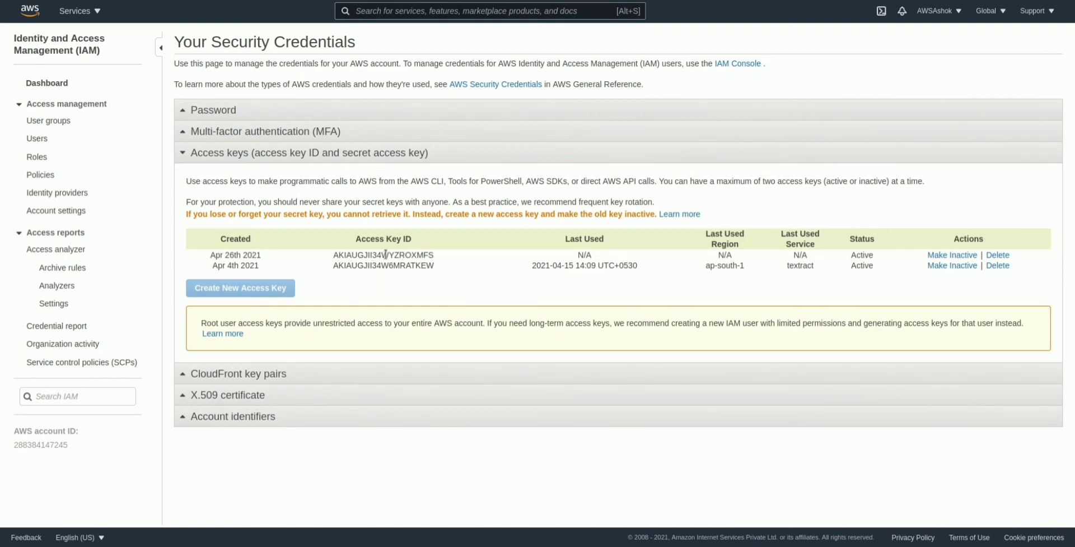